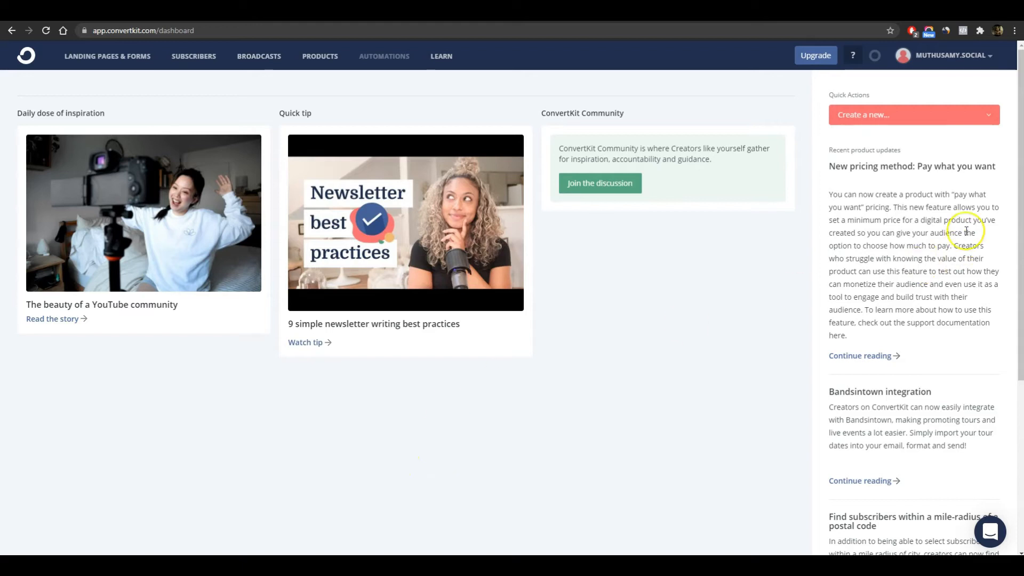
Open the Custom Domains section of the account settings
left_click(987, 62)
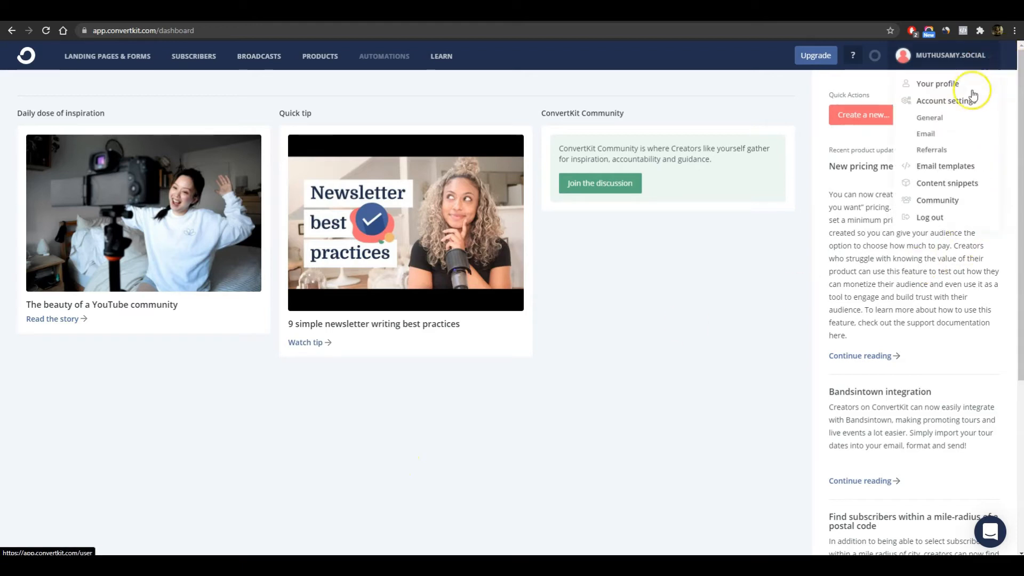
left_click(963, 103)
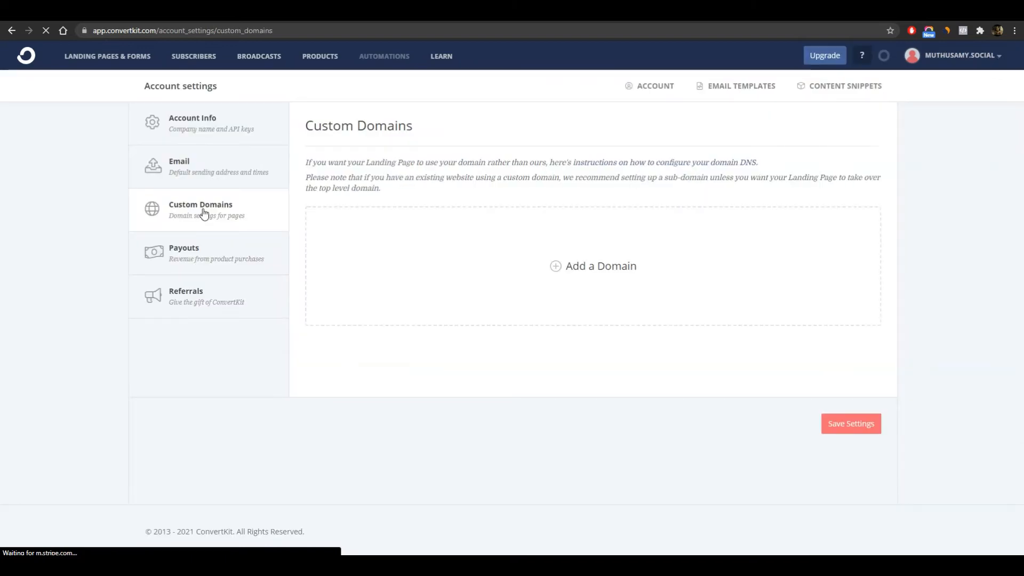
left_click(203, 212)
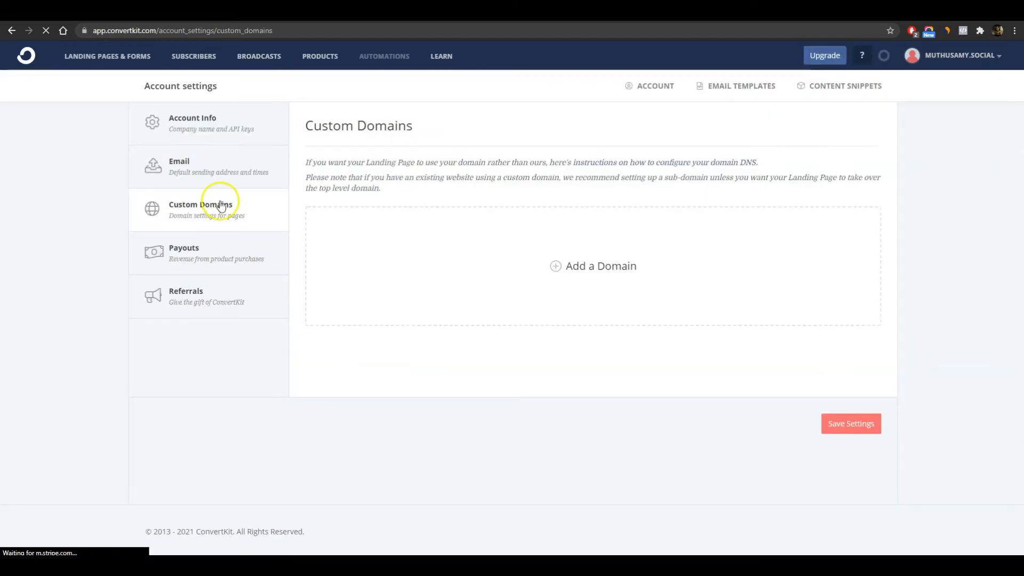
Add the custom domain freebies.g8deals.com with the 10 Minute Keto Recipes landing page as its homepage and save it
left_click(561, 272)
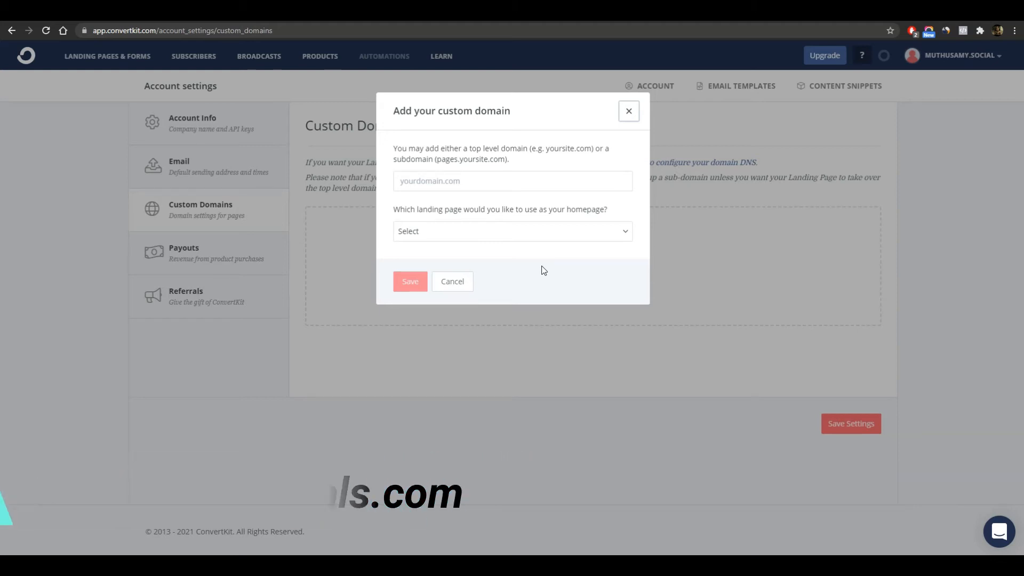
left_click(471, 186)
type("fre")
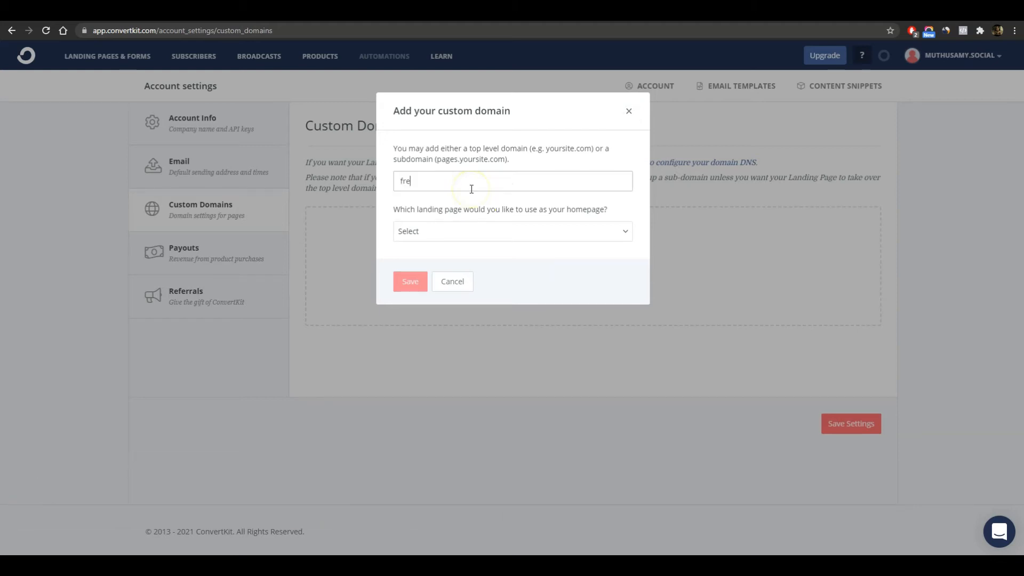
type("ebies.g8deal.com")
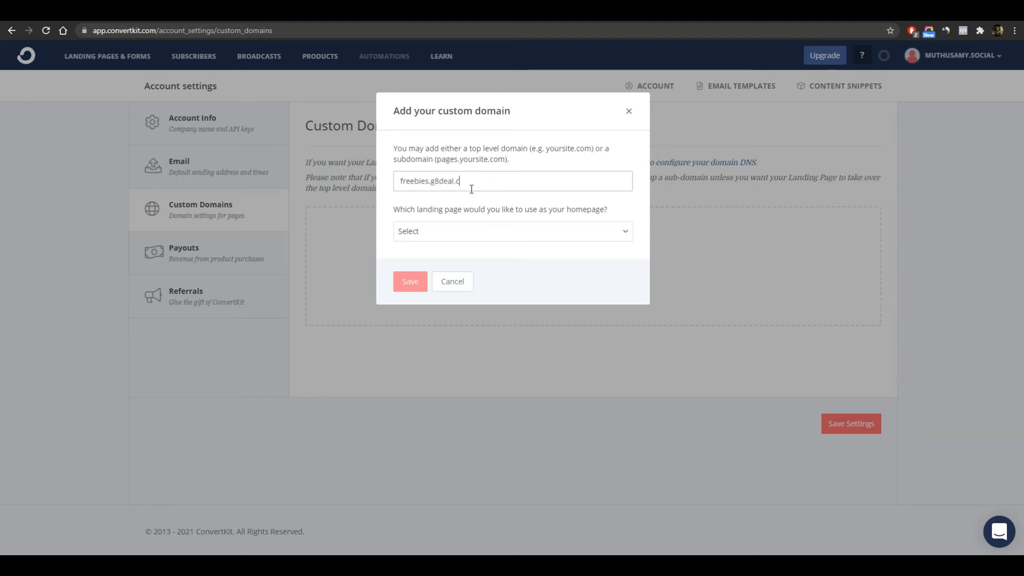
key("Left")
key("Left")
key("Left")
type("s")
left_click(533, 233)
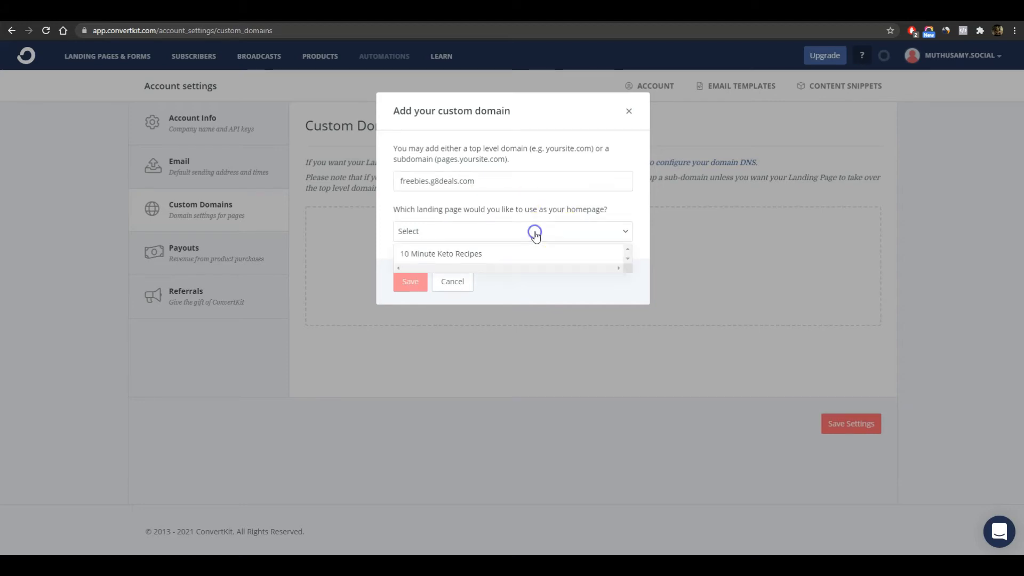
left_click(515, 255)
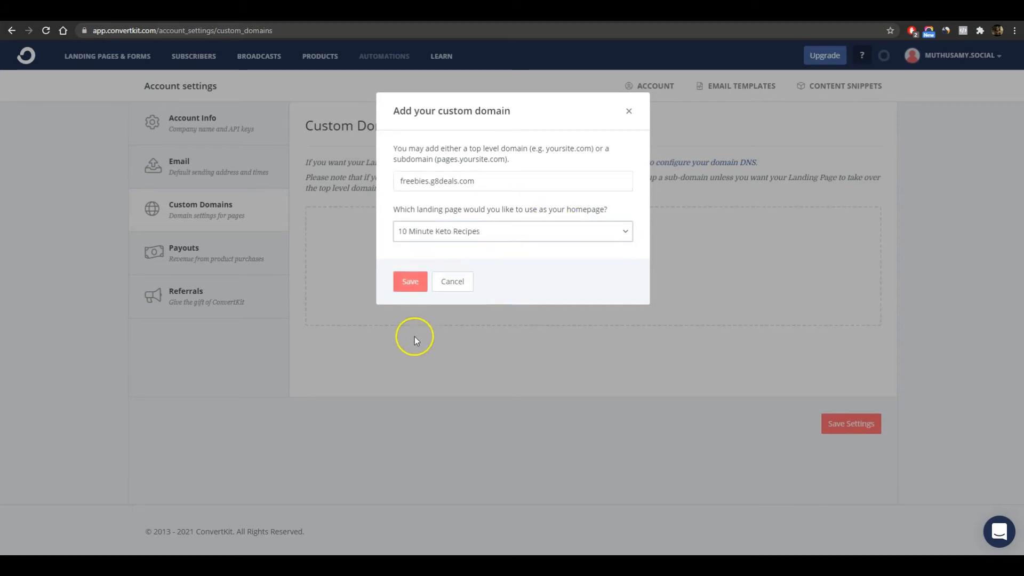
left_click(413, 282)
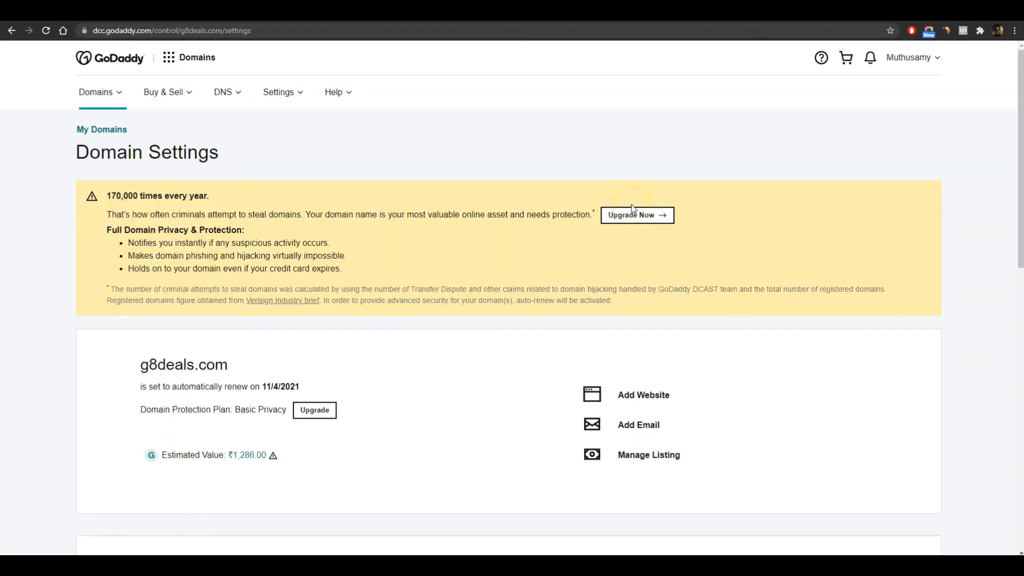
In GoDaddy, open the DNS management page for g8deals.com from its domain settings
left_click_drag(140, 365, 224, 366)
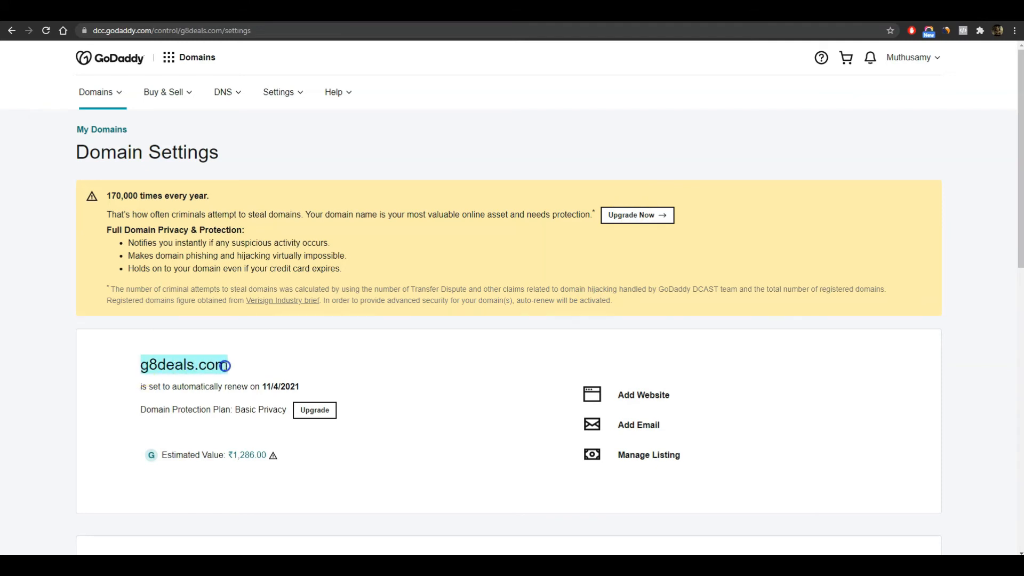
scroll(516, 336, "down", 6)
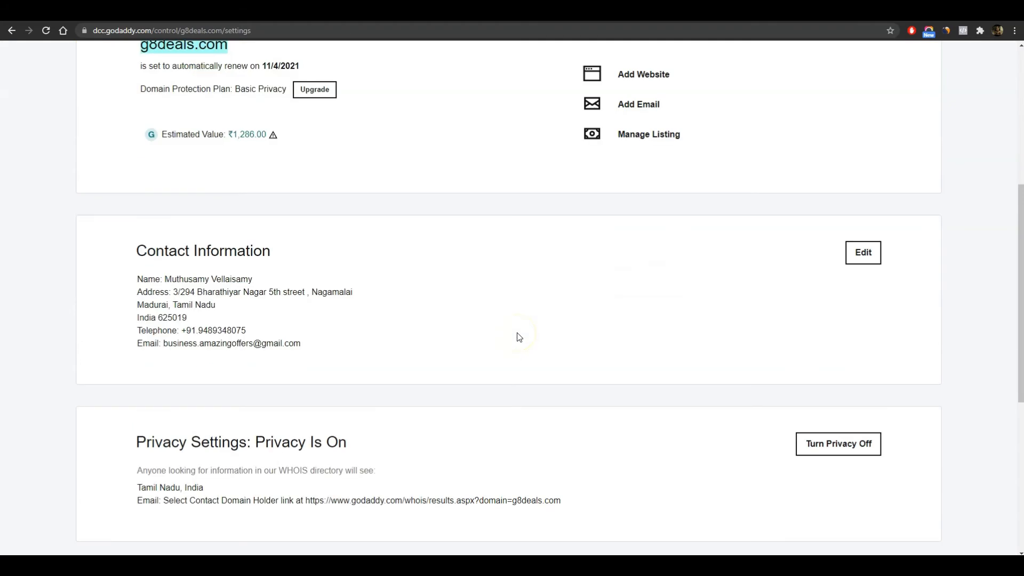
scroll(516, 336, "down", 3)
scroll(516, 336, "down", 3)
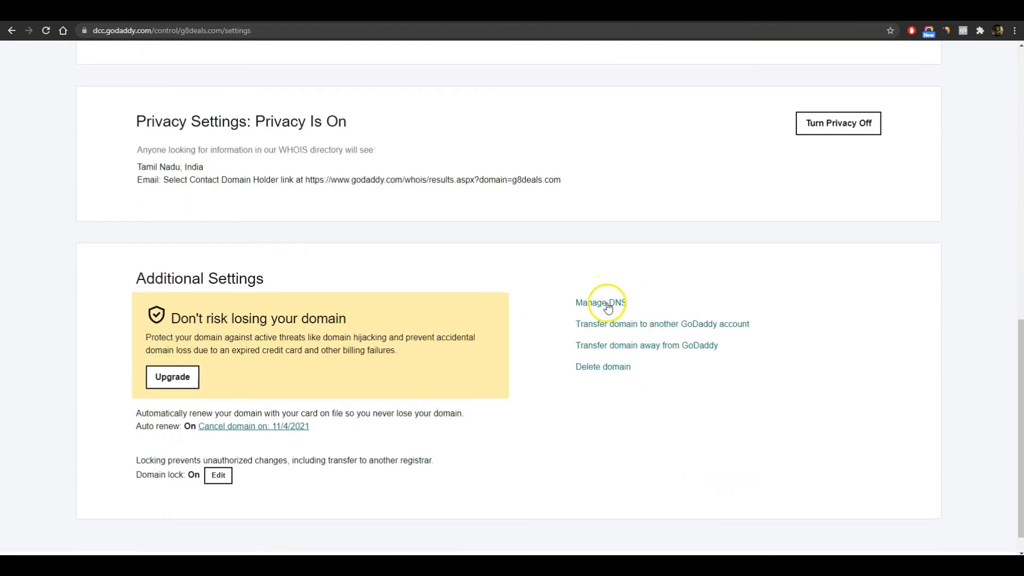
left_click(605, 310)
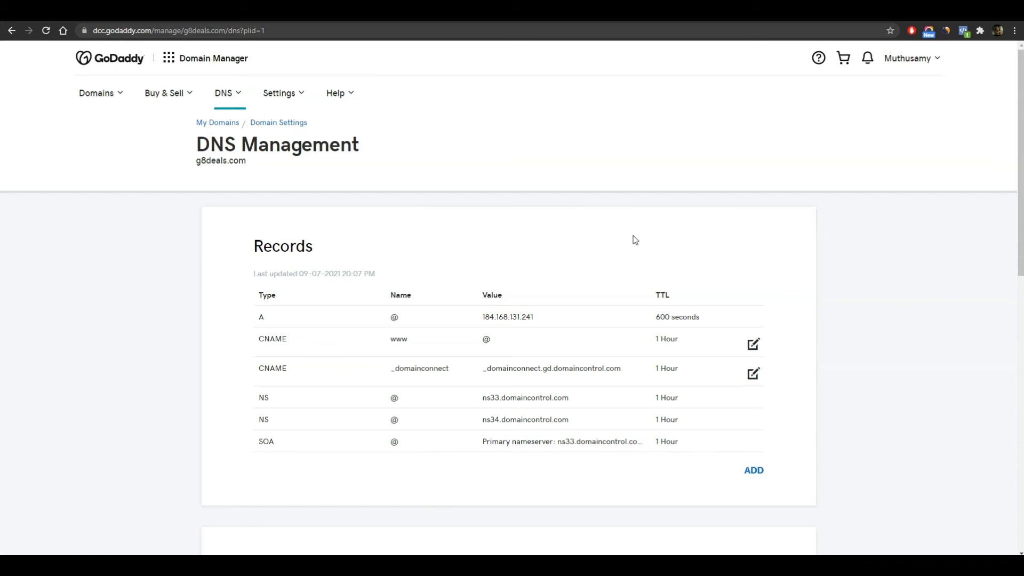
Start a new DNS record of type A and set its host to freebies
left_click(754, 470)
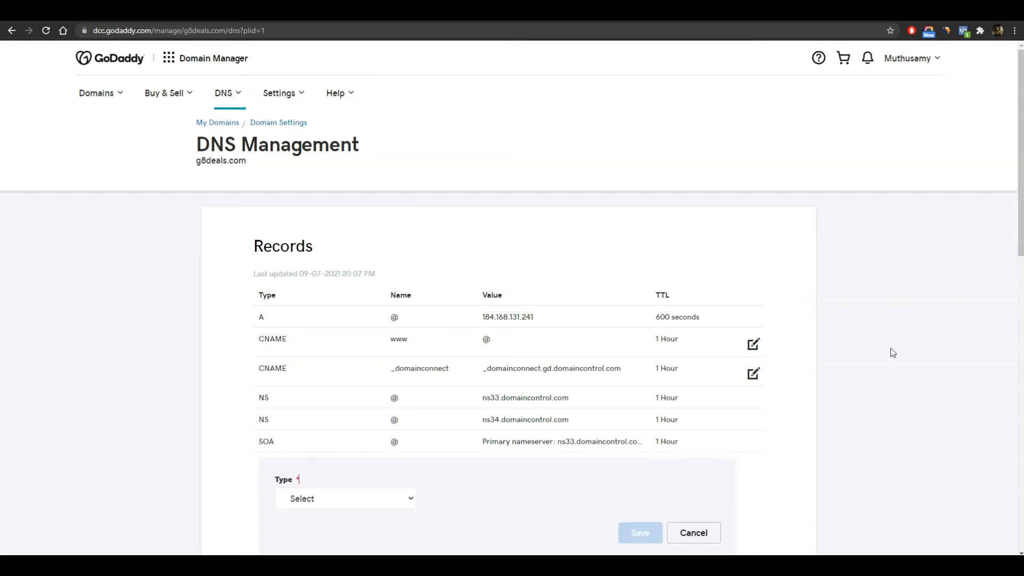
left_click(408, 498)
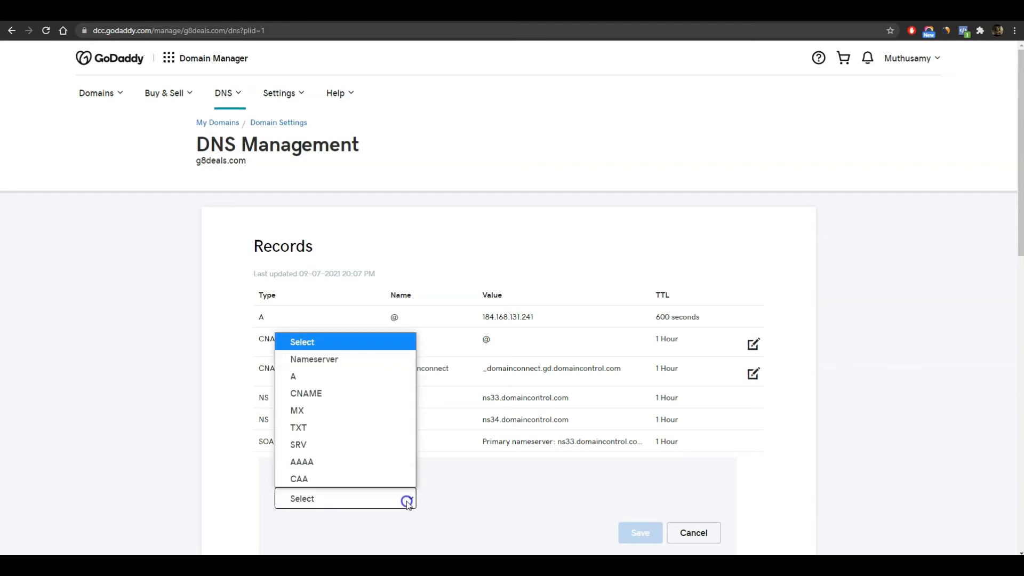
left_click(344, 378)
scroll(805, 442, "down", 1)
scroll(773, 464, "down", 3)
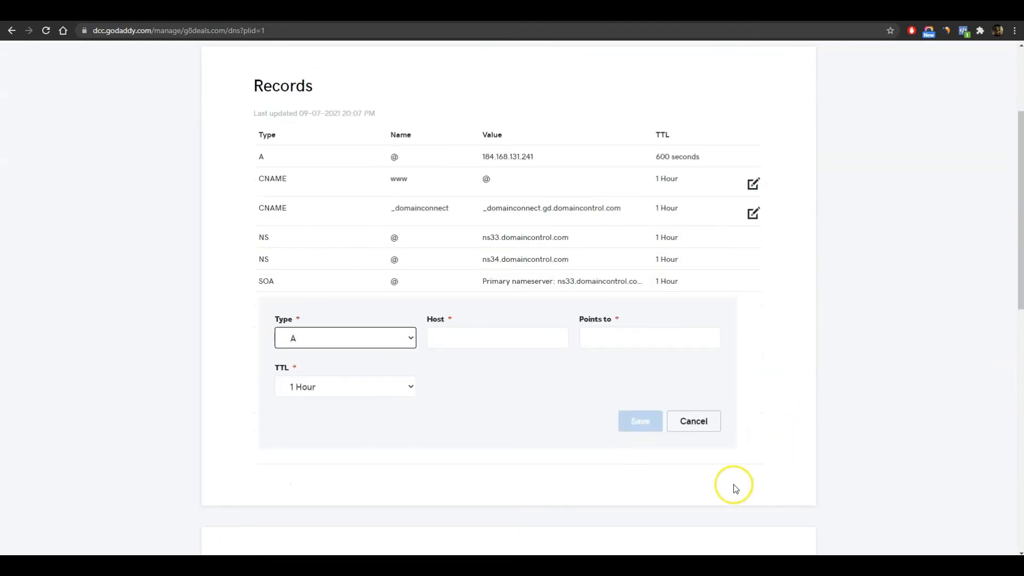
left_click(471, 338)
left_click(437, 338)
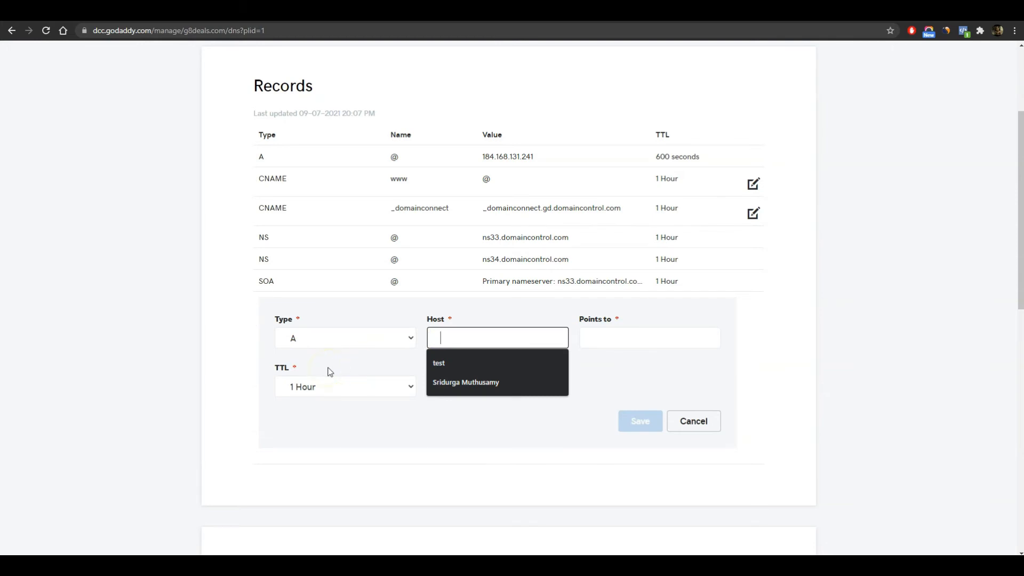
type("fr")
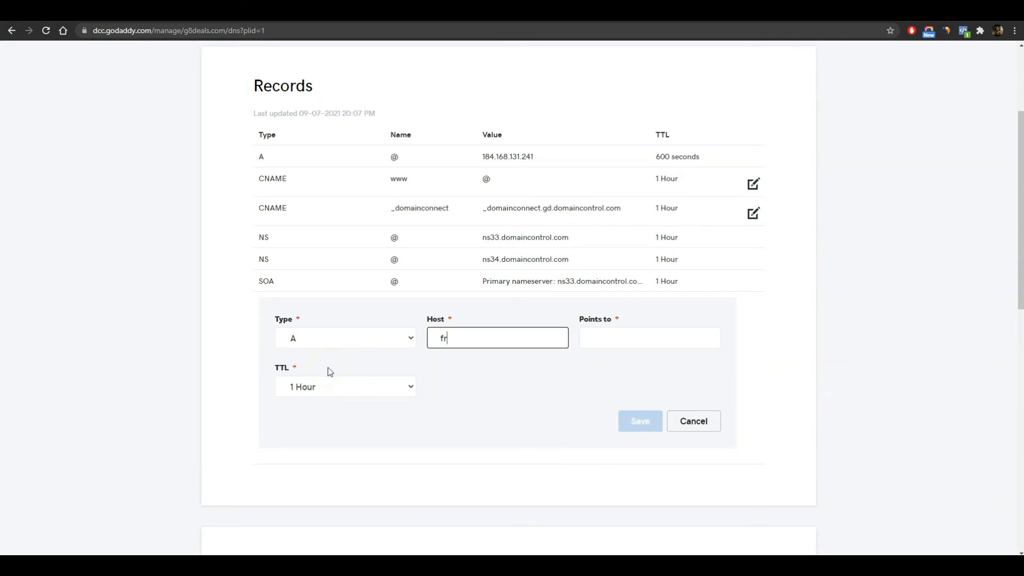
type("eebies")
key("Tab")
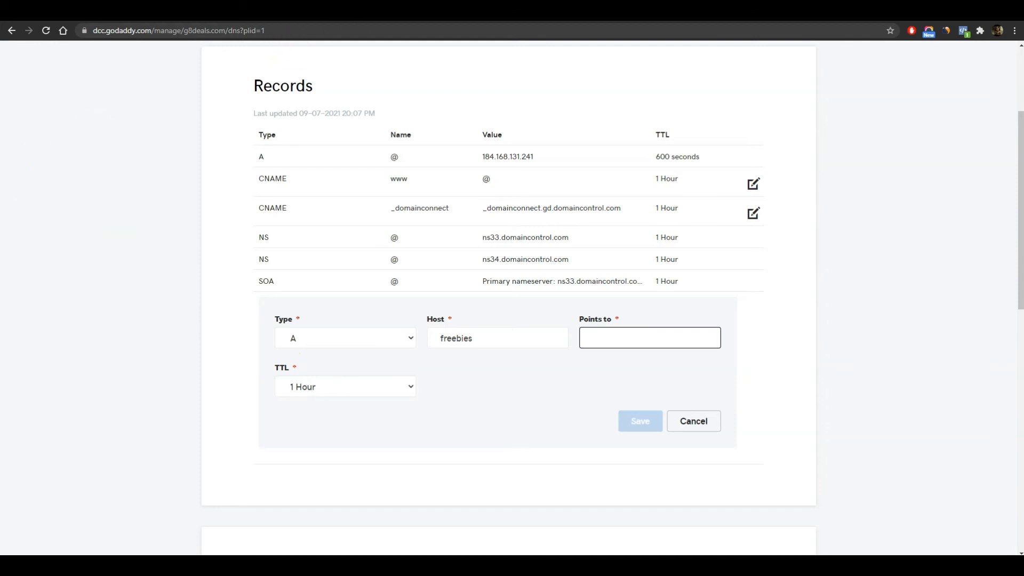
Copy the first DNS value, 3.13.222.255, from ConvertKit into the GoDaddy record's Points to field and save the record
left_click(341, 9)
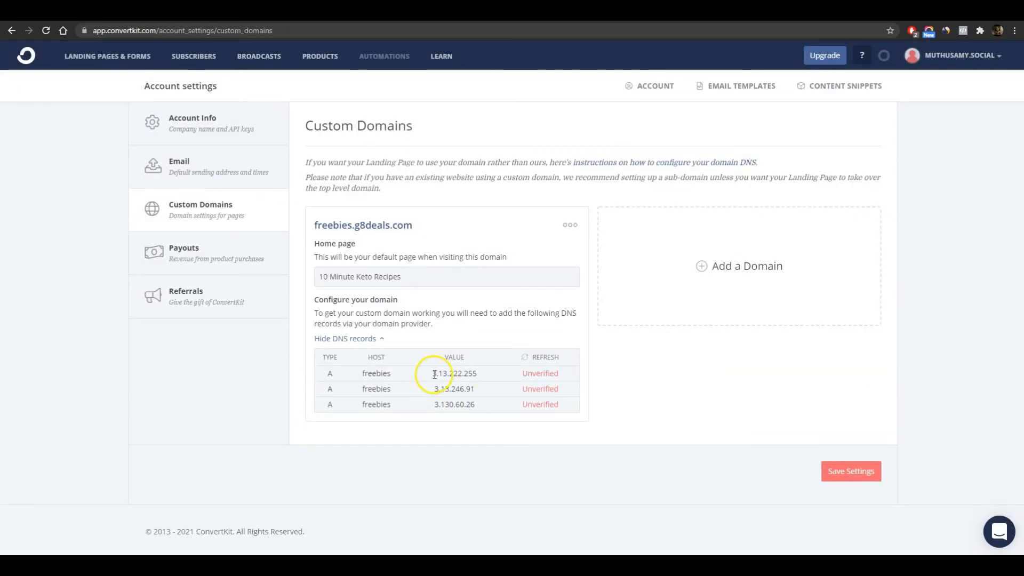
left_click_drag(432, 373, 469, 373)
right_click(469, 372)
left_click(488, 384)
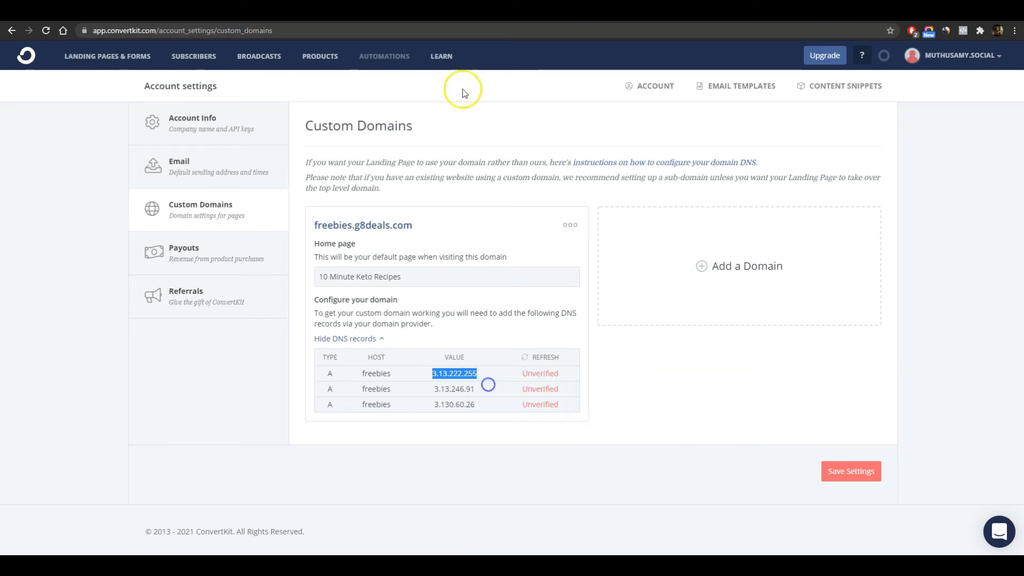
left_click(475, 11)
right_click(611, 336)
left_click(637, 416)
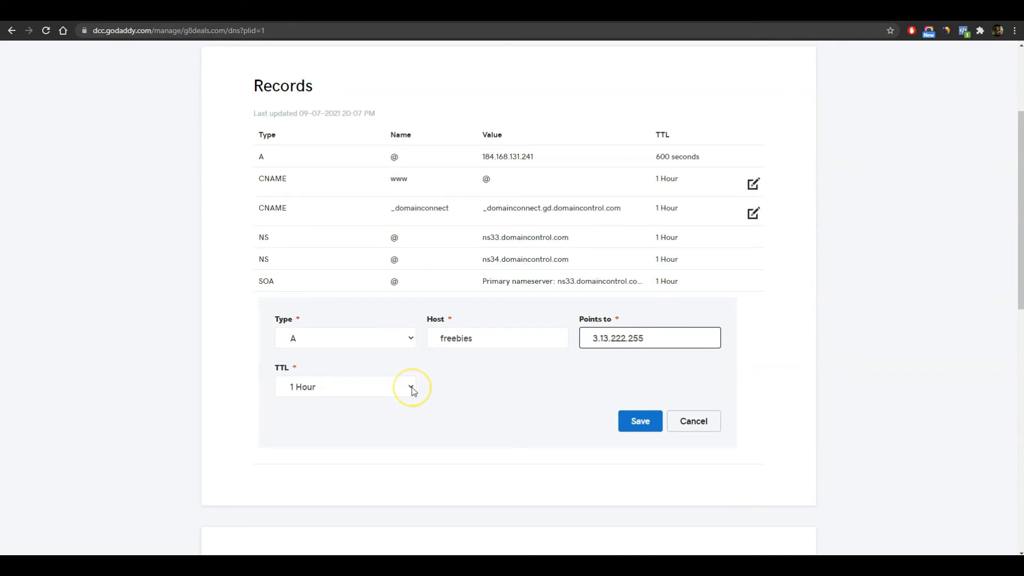
left_click(638, 424)
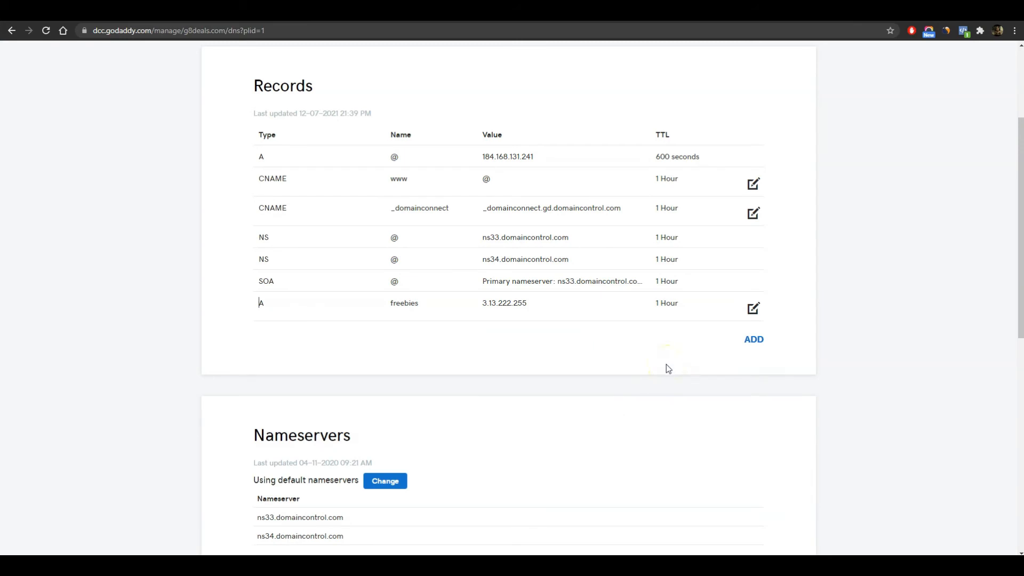
Add two more A records for host freebies, pointing to 3.13.246.91 and 3.130.60.26, and save each one
left_click(757, 344)
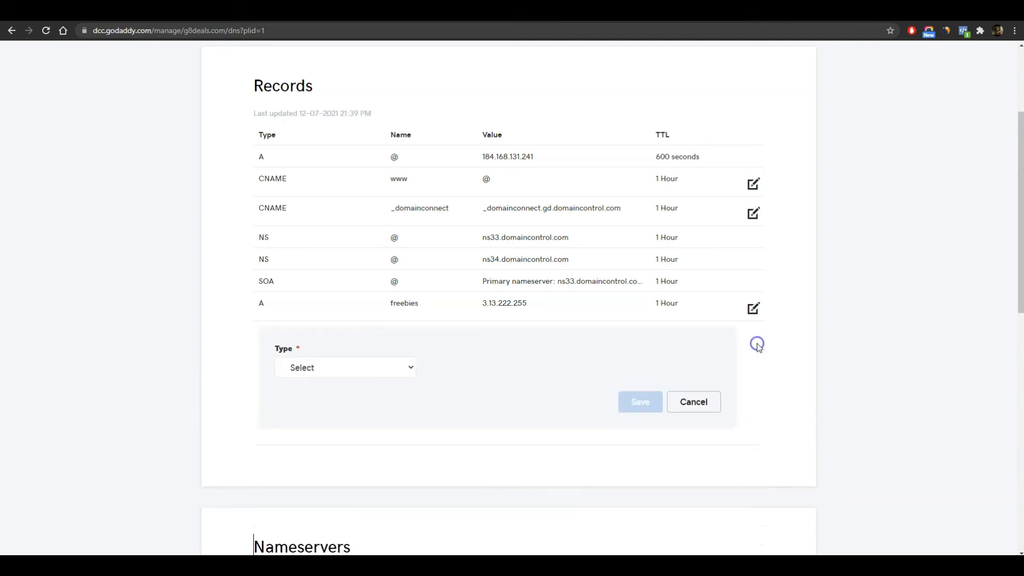
left_click(615, 369)
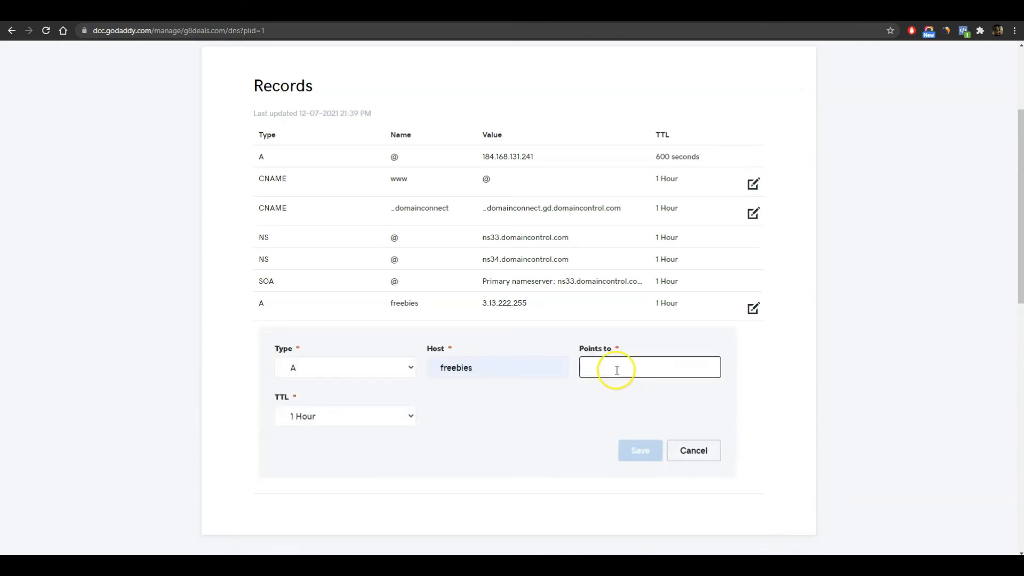
right_click(616, 369)
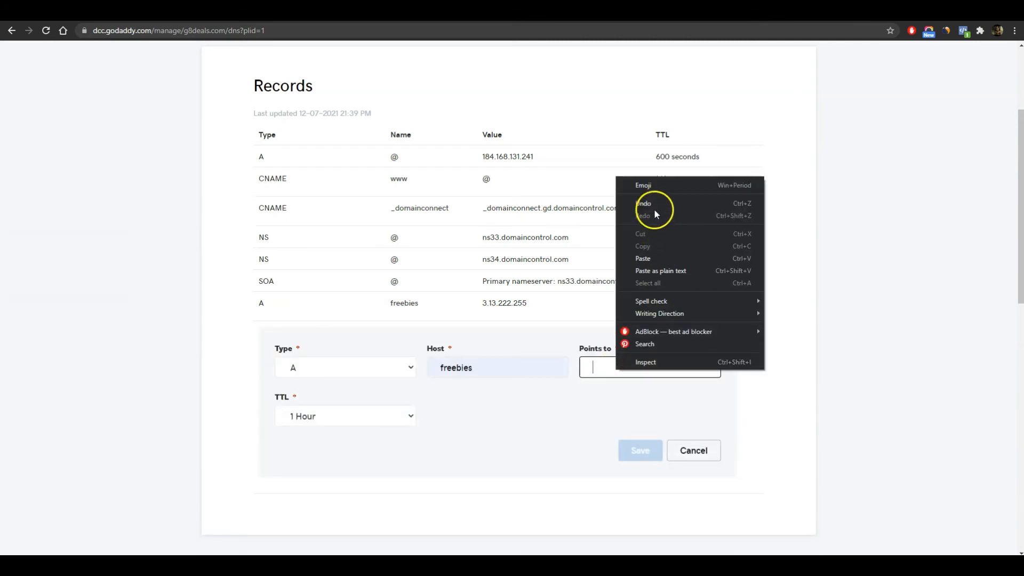
left_click(648, 258)
left_click(640, 450)
left_click(753, 368)
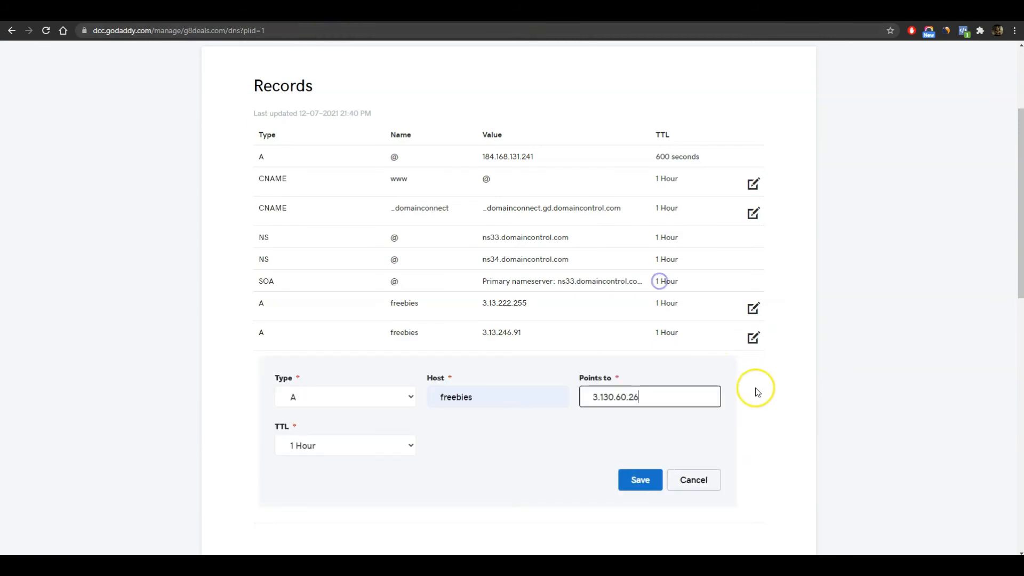
left_click(645, 491)
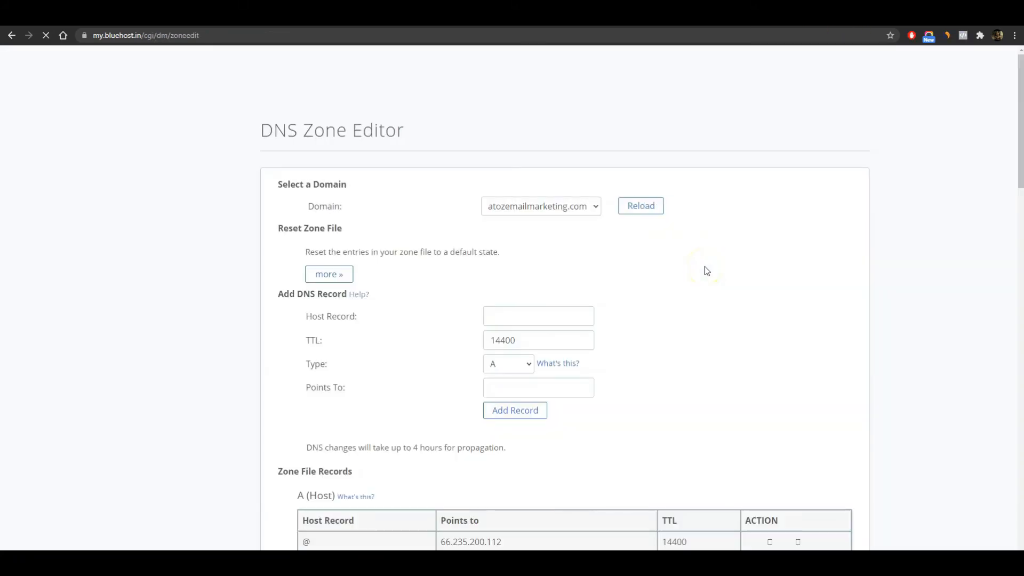
In Bluehost's DNS Zone Editor, enter freebies as the host record of a new A record for atozemailmarketing.com
left_click(568, 317)
type("freebies")
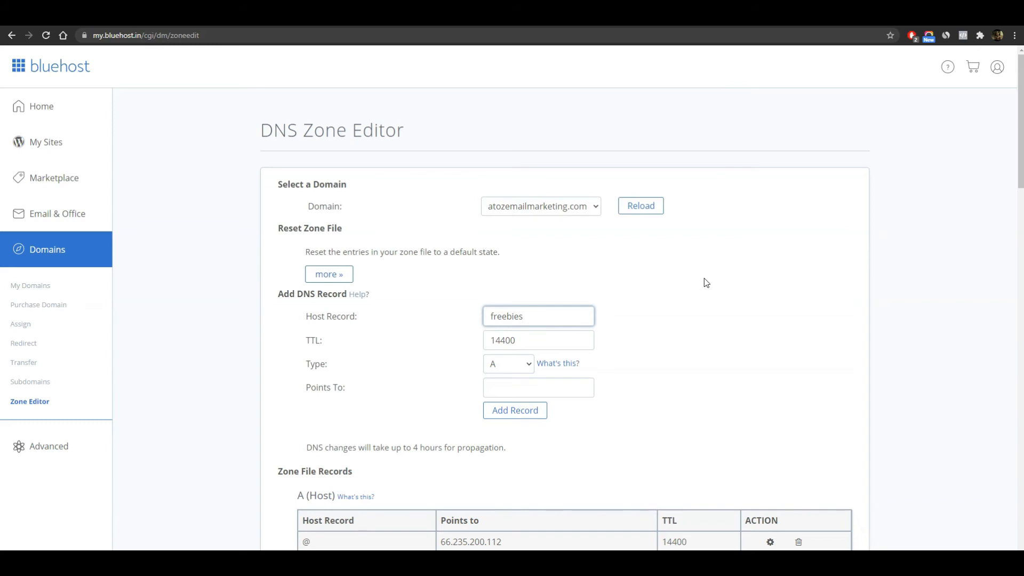
key("Tab")
key("Tab")
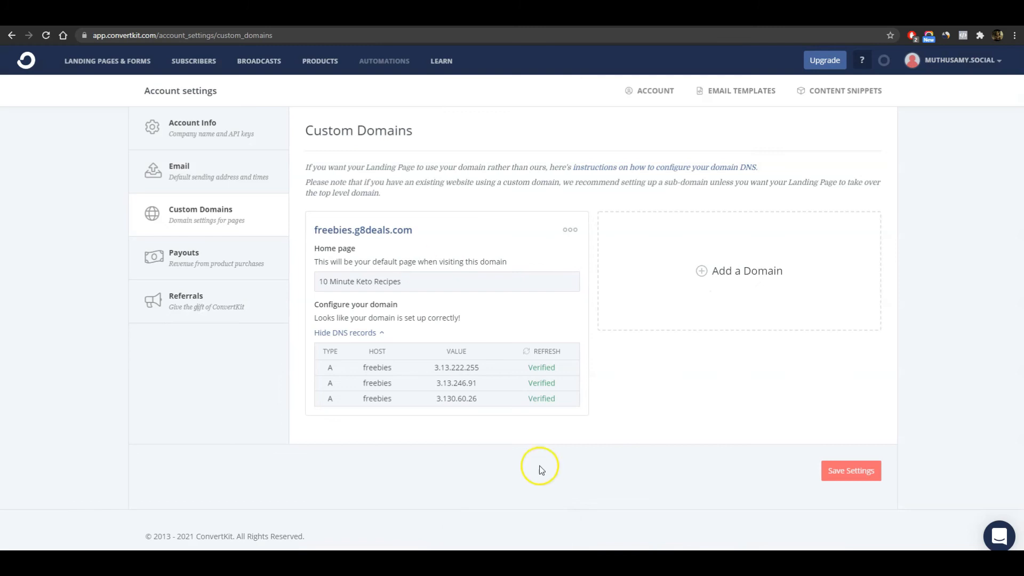
Copy the first DNS value, 3.13.222.255, from ConvertKit into the Points To field of the new Bluehost record
left_click_drag(434, 367, 484, 368)
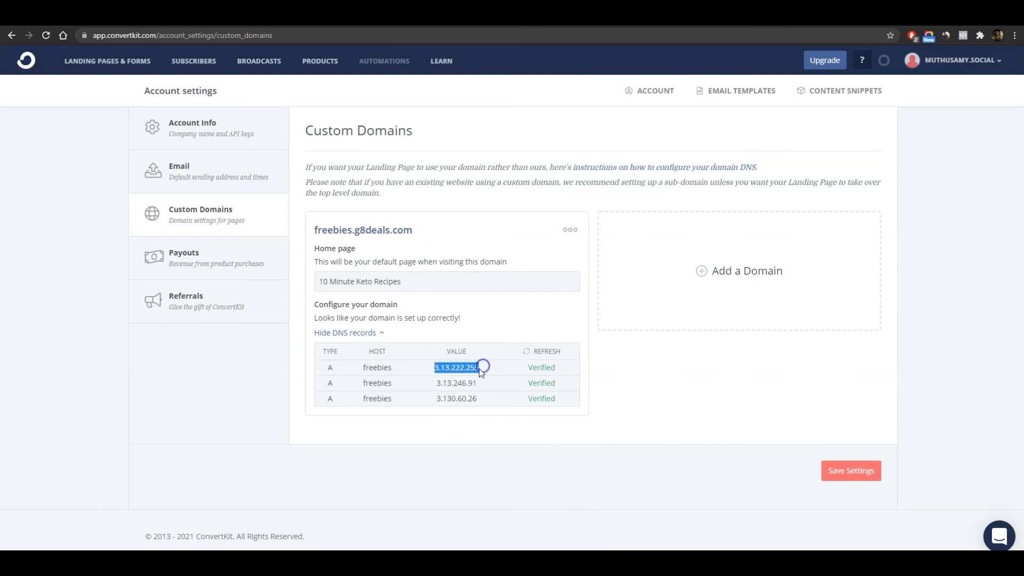
right_click(479, 368)
left_click(478, 376)
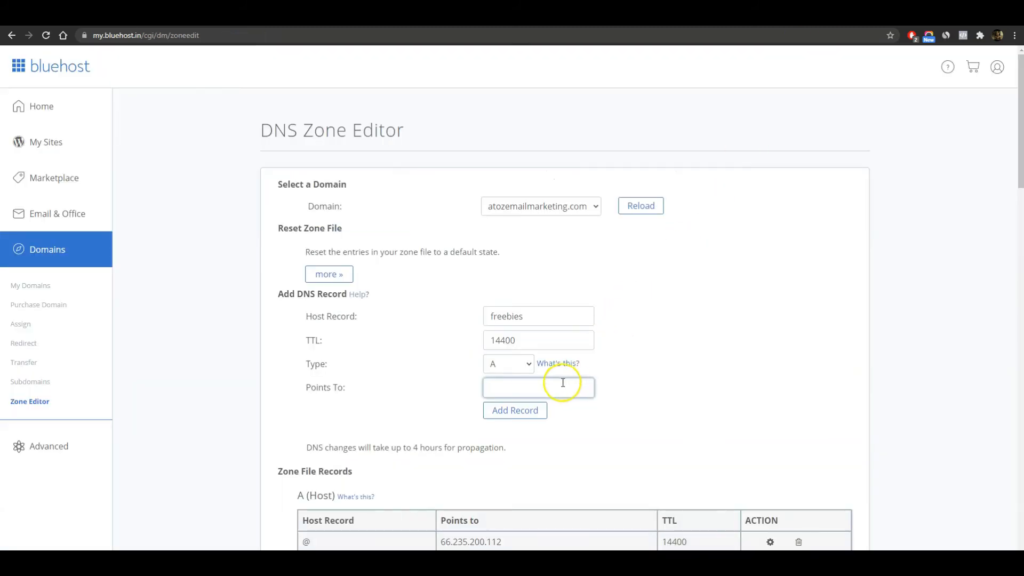
right_click(547, 386)
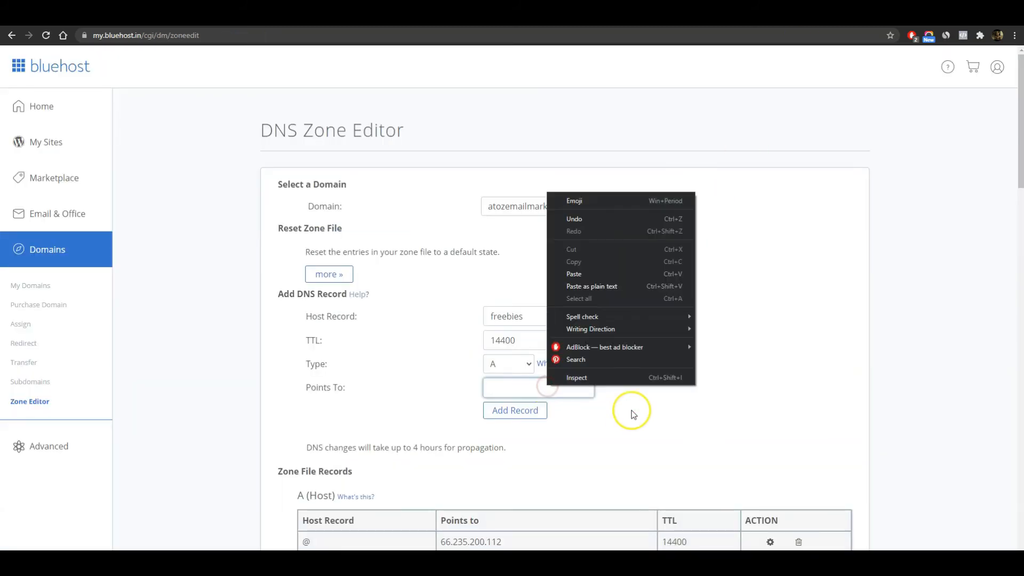
left_click(632, 413)
left_click(539, 388)
right_click(544, 384)
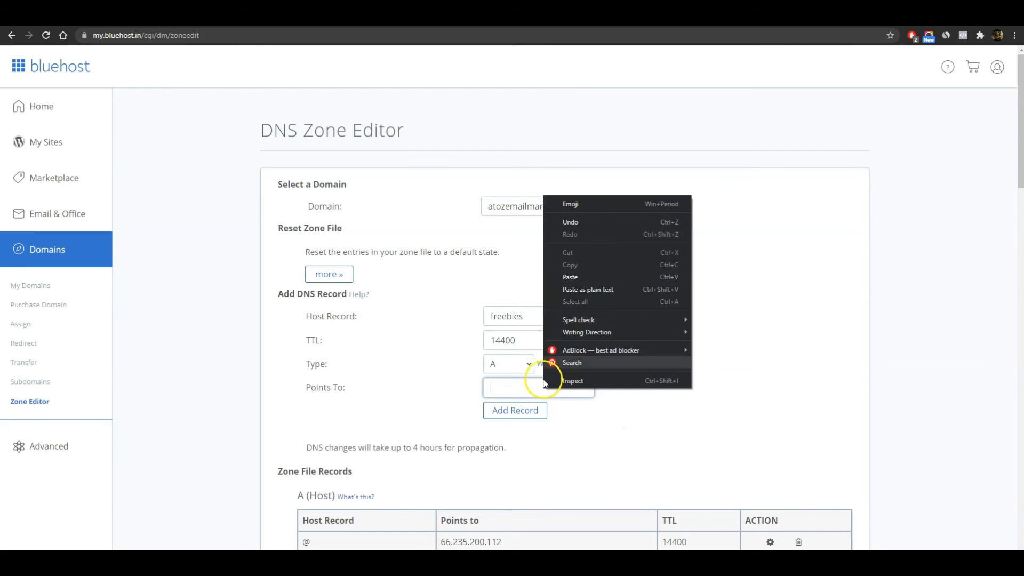
left_click(580, 276)
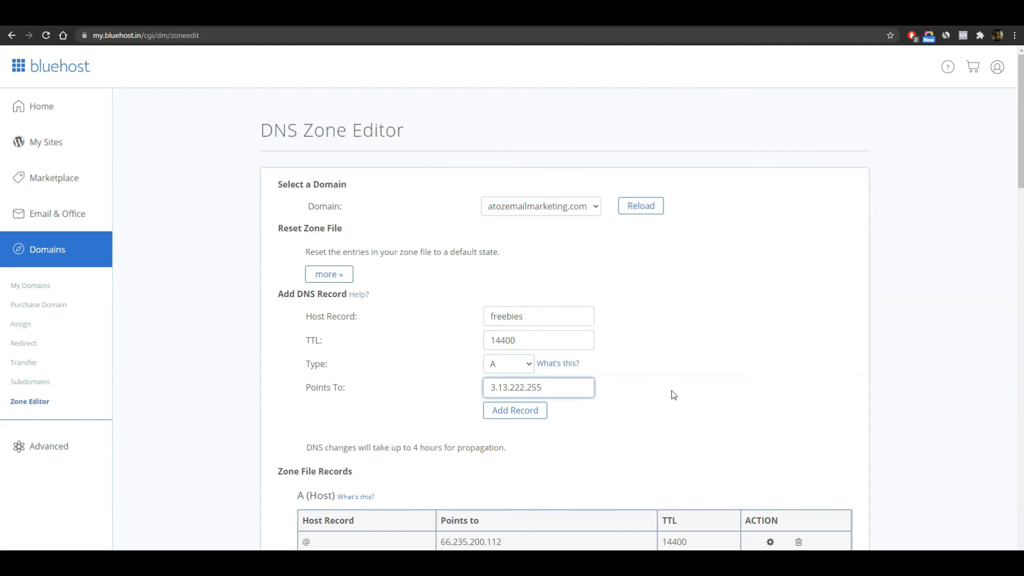
Look up the A records for freebies.g8deals.com on dnschecker.org and review the propagation results across the server locations
left_click(171, 332)
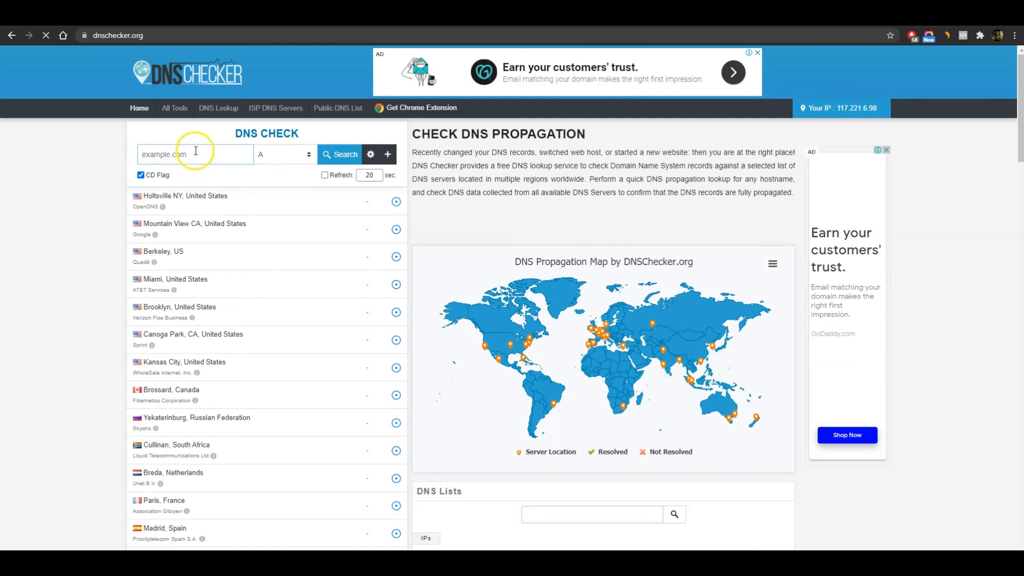
key("ctrl+v")
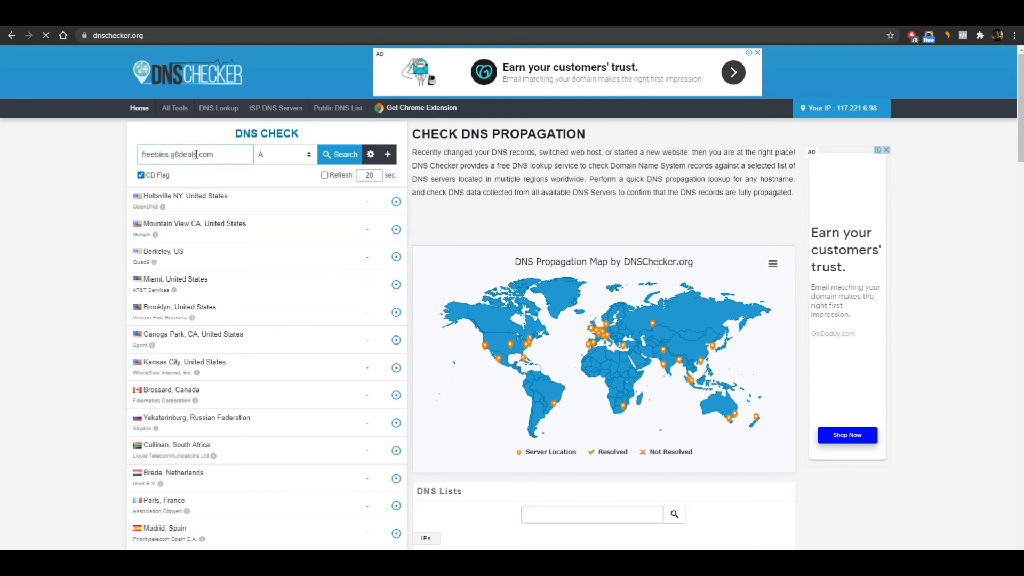
left_click(338, 158)
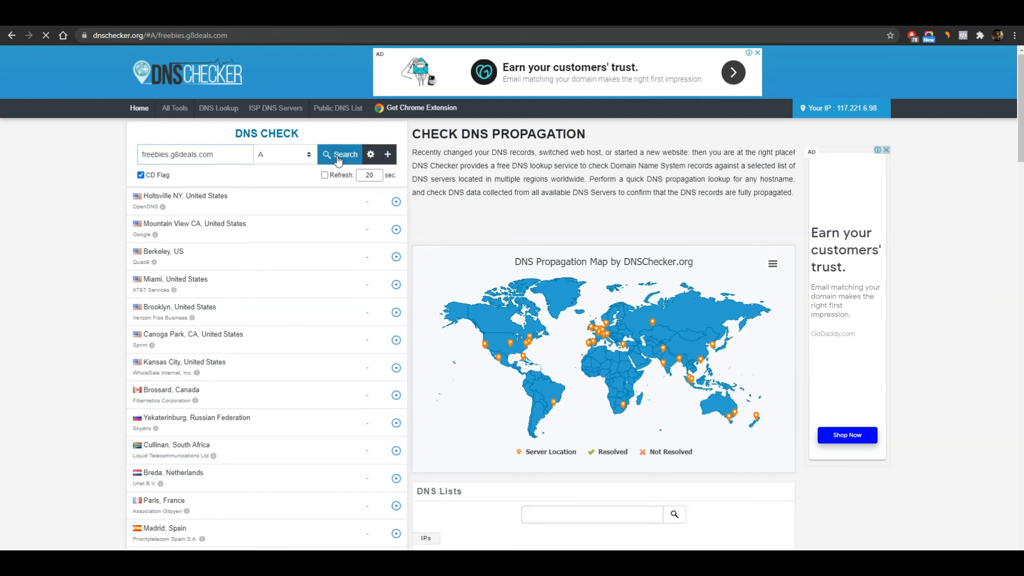
left_click(100, 236)
scroll(87, 225, "down", 8)
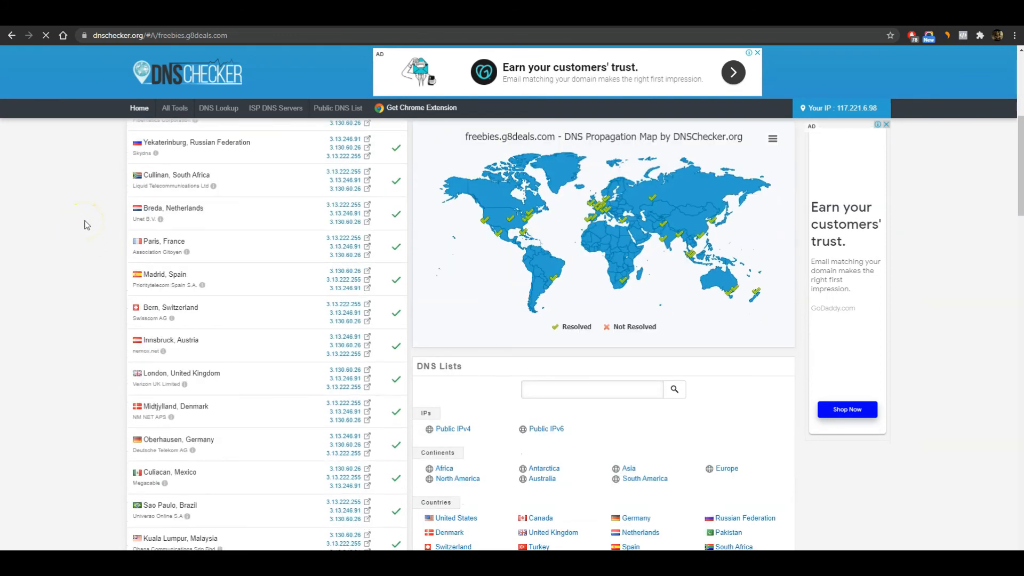
scroll(85, 223, "down", 5)
scroll(91, 222, "up", 12)
Compare the resolved addresses with the freebies A records listed for g8deals.com in GoDaddy
left_click(99, 224)
left_click(99, 215)
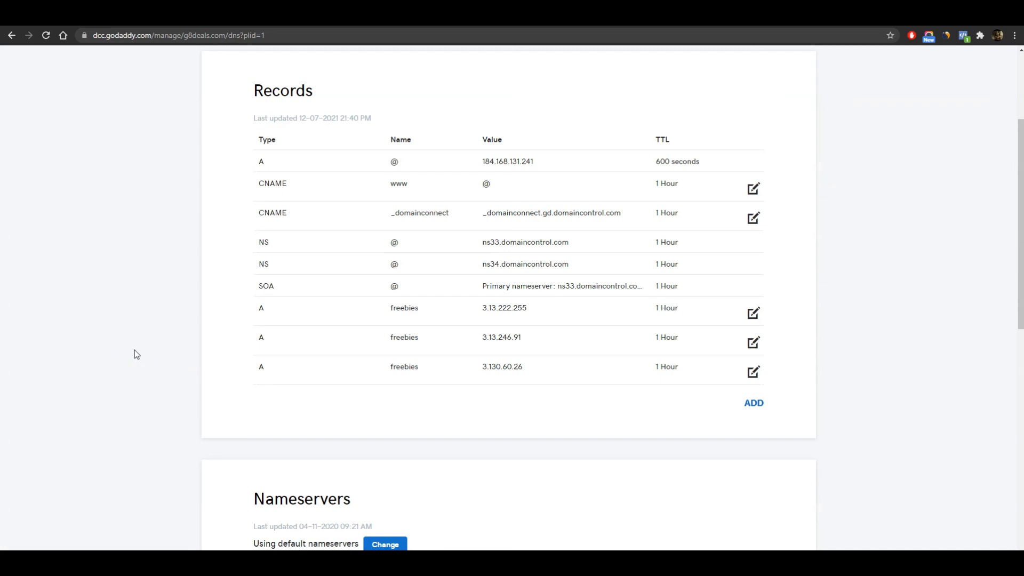
left_click(123, 306)
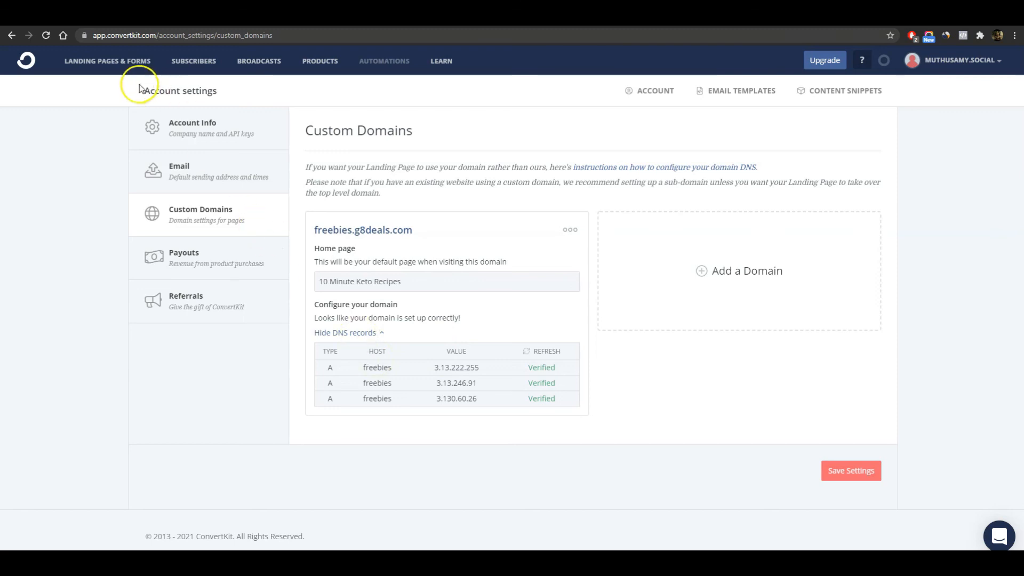
In ConvertKit, open the Domain Name settings of the 10 Minute Keto Recipes landing page
left_click(109, 62)
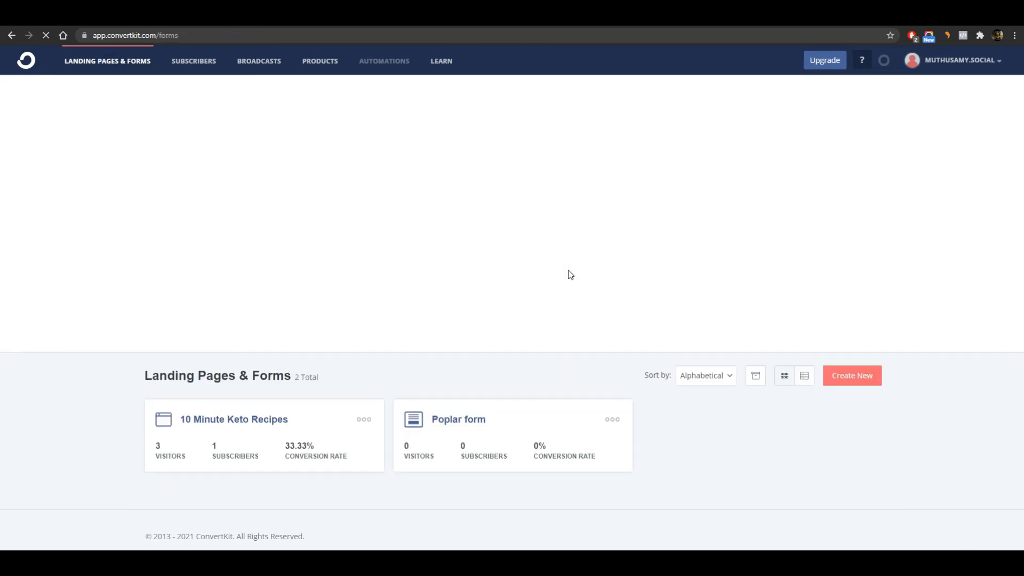
left_click(233, 424)
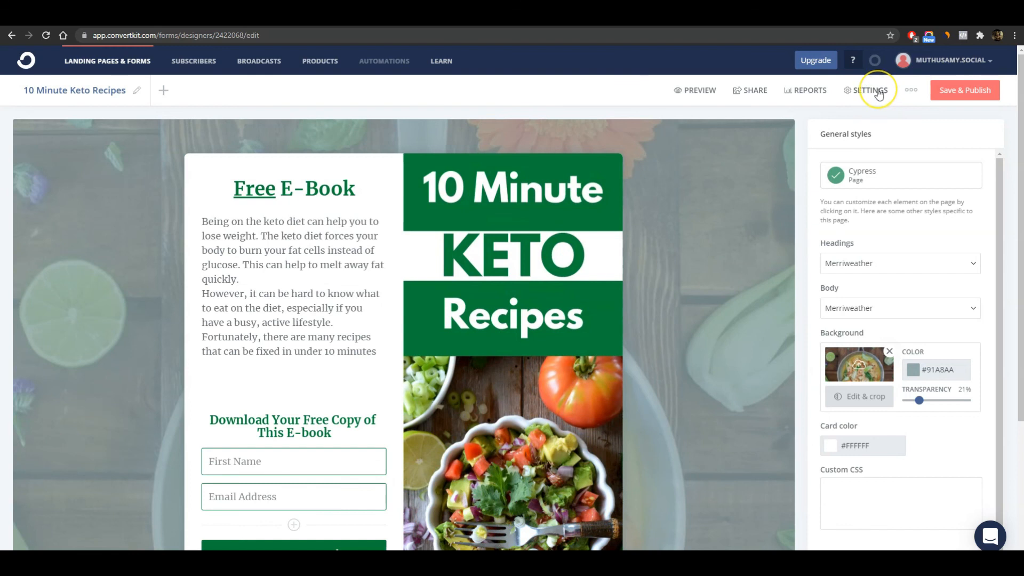
left_click(871, 94)
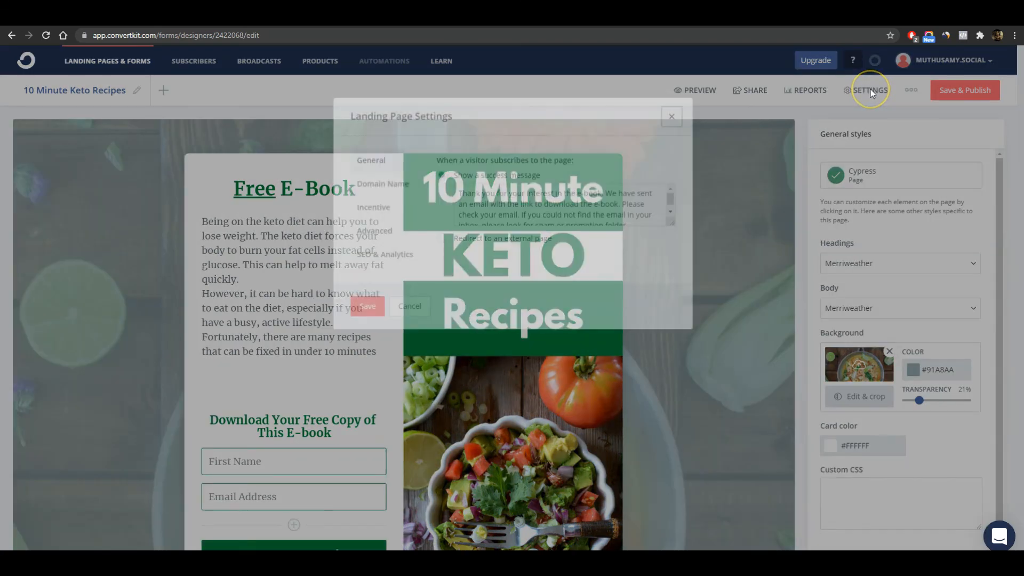
left_click(467, 240)
left_click(396, 186)
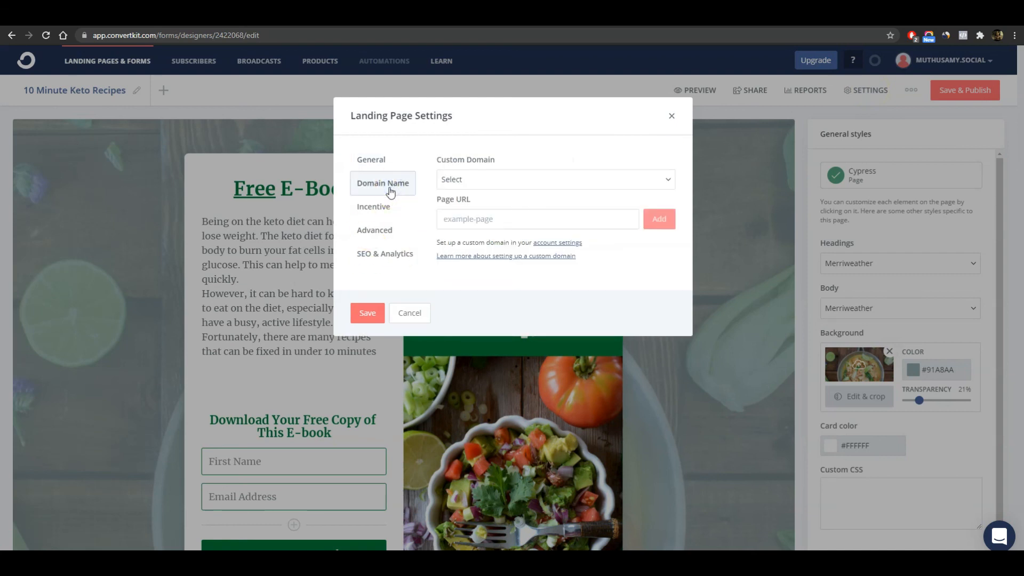
Assign freebies.g8deals.com as the landing page's custom domain, save the settings, and save and publish the page
left_click(555, 185)
left_click(573, 186)
left_click(574, 186)
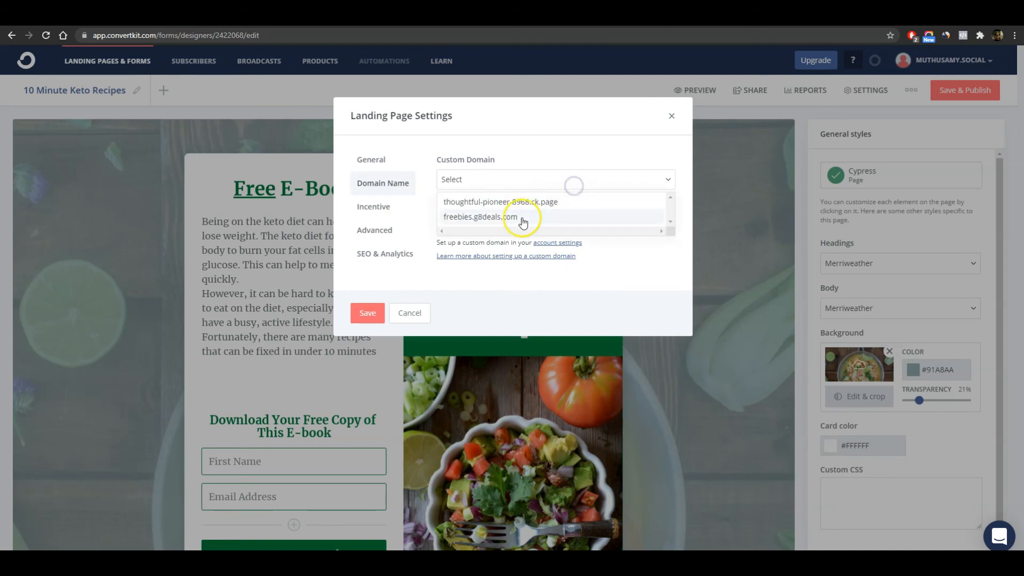
left_click(521, 219)
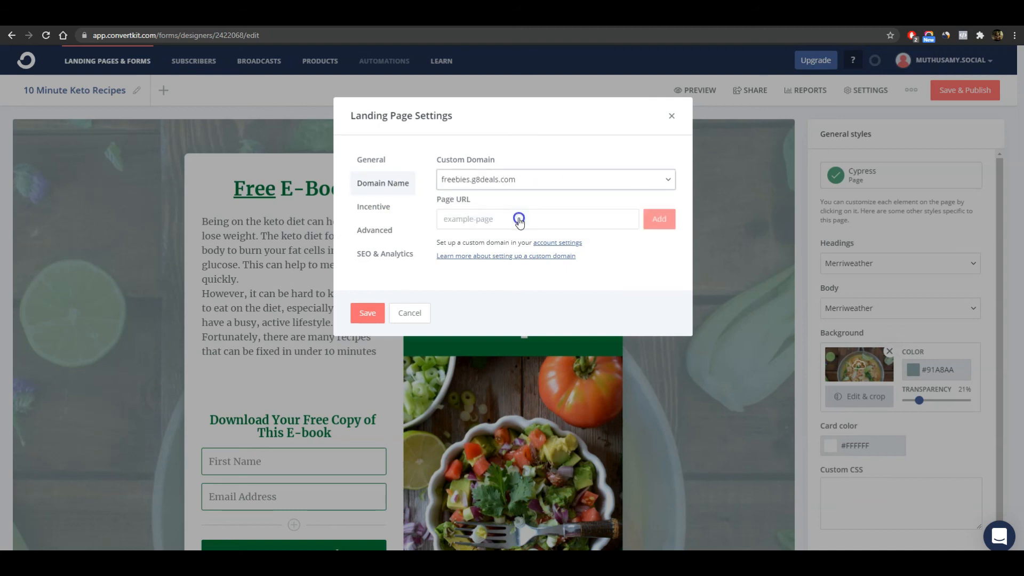
left_click(367, 315)
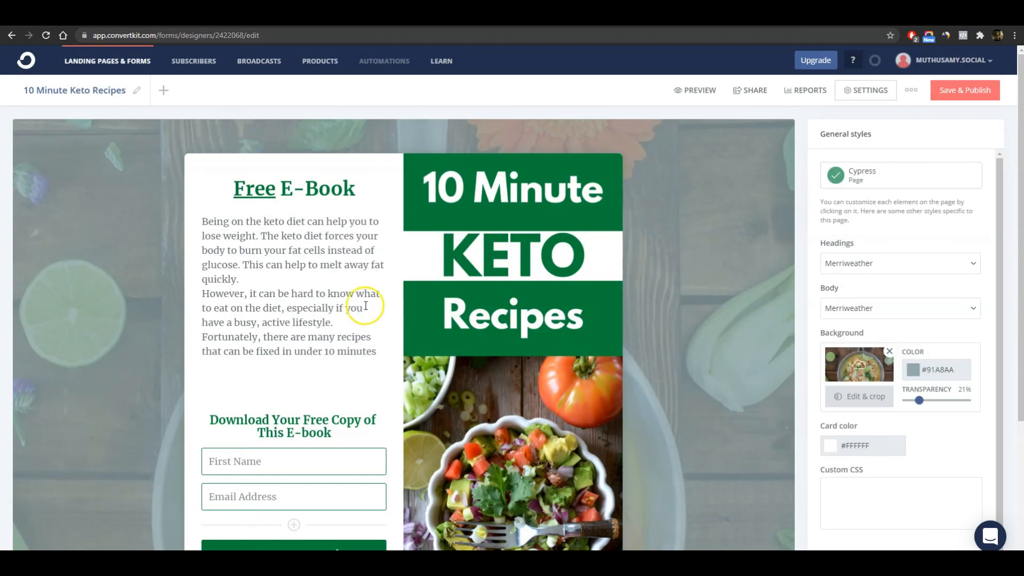
left_click(971, 92)
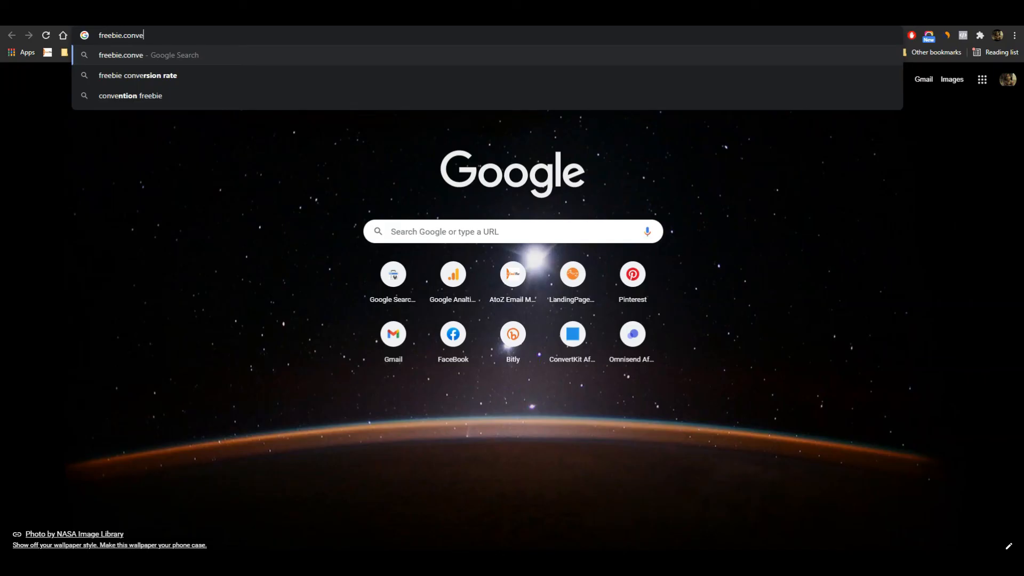
Load freebies.g8deals.com in a new browser tab to test the landing page's custom domain
key("BackSpace")
key("BackSpace")
key("BackSpace")
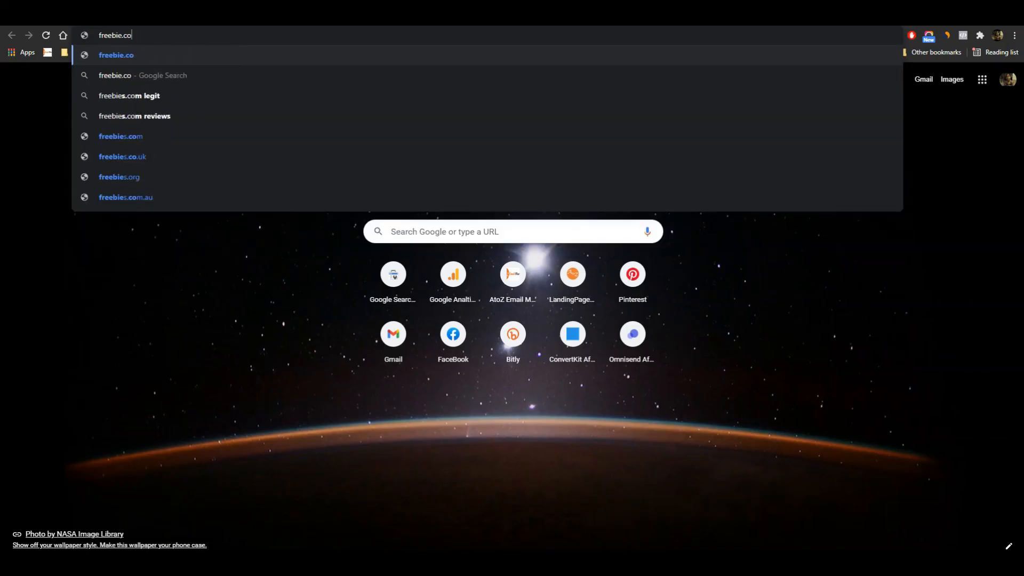
type("g8deals.com")
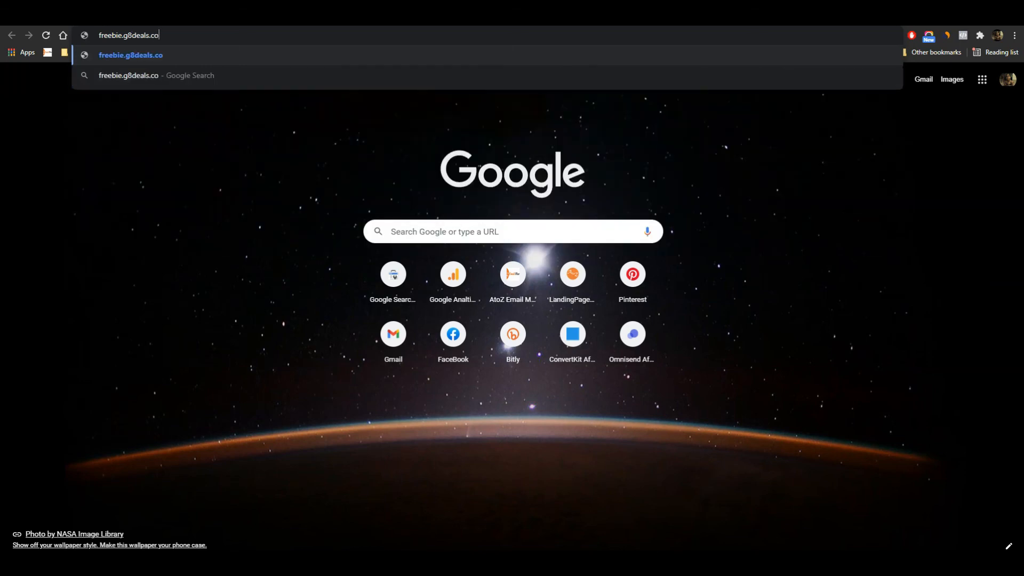
left_click(123, 34)
type("d")
key("BackSpace")
type("s")
key("Return")
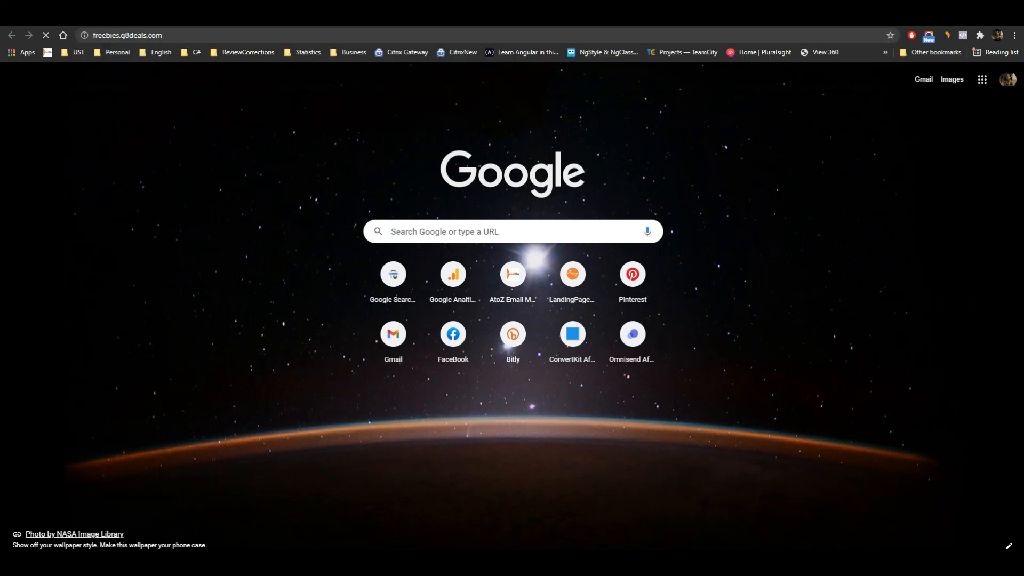